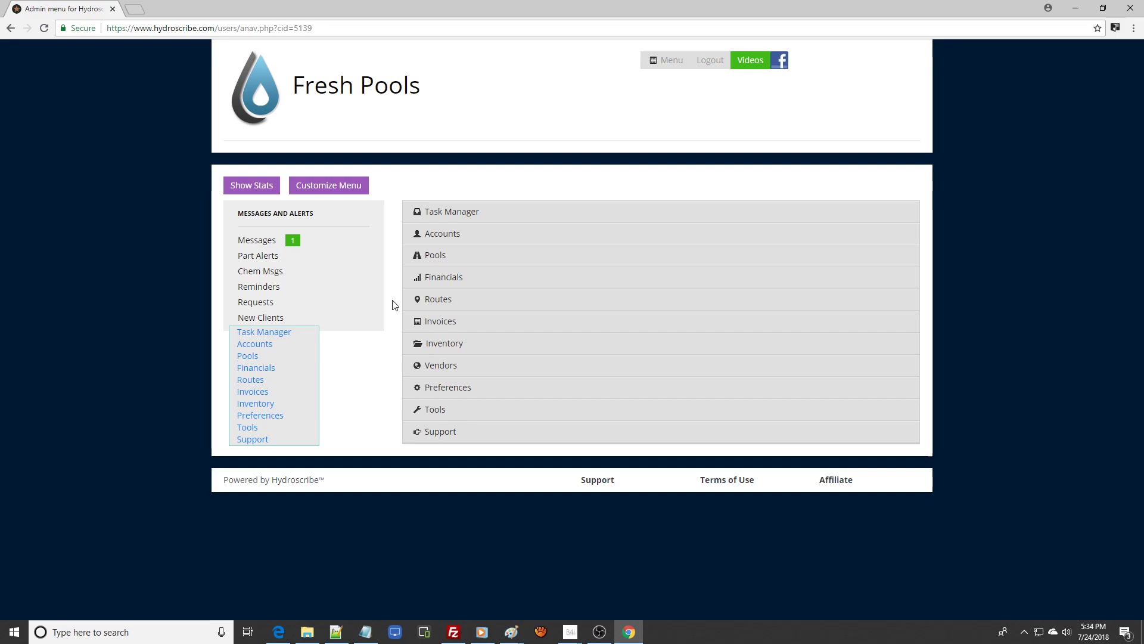
# Step: Open the Chart of Accounts from the financial operations and look through all four pages of accounts
pyautogui.click(479, 282)
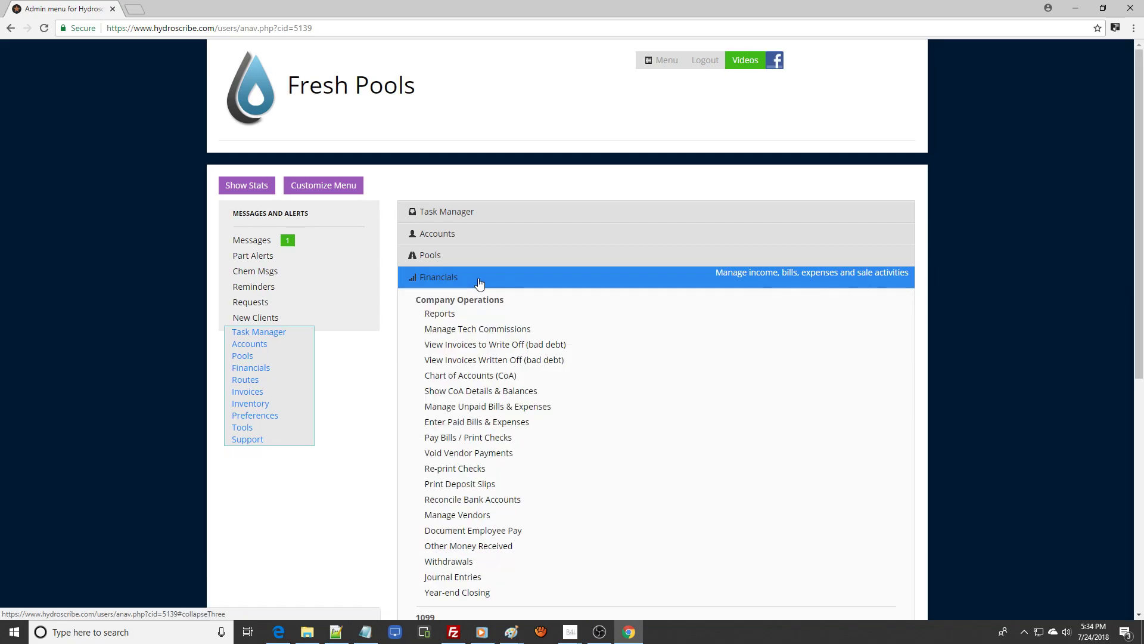
pyautogui.click(536, 376)
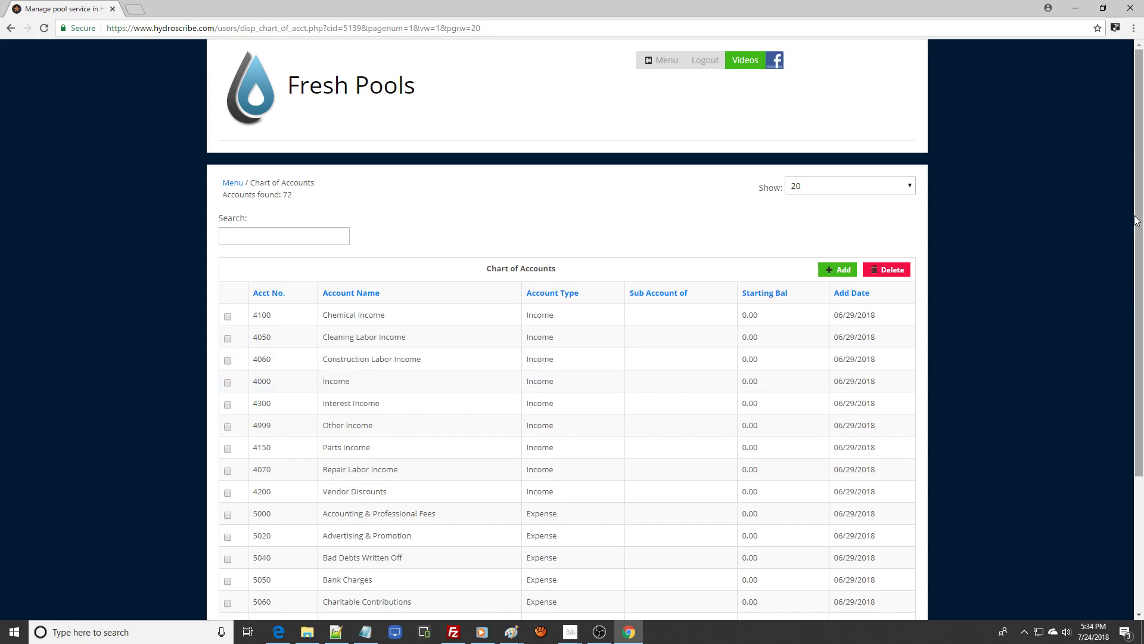
pyautogui.moveTo(1138, 208); pyautogui.dragTo(1142, 441)
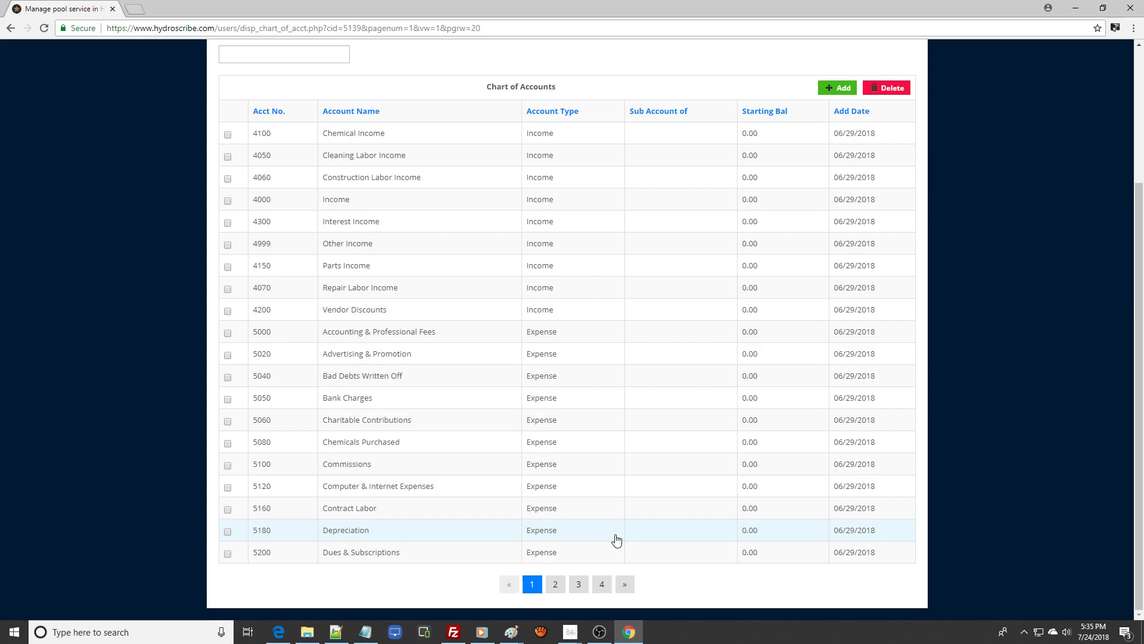
pyautogui.click(554, 584)
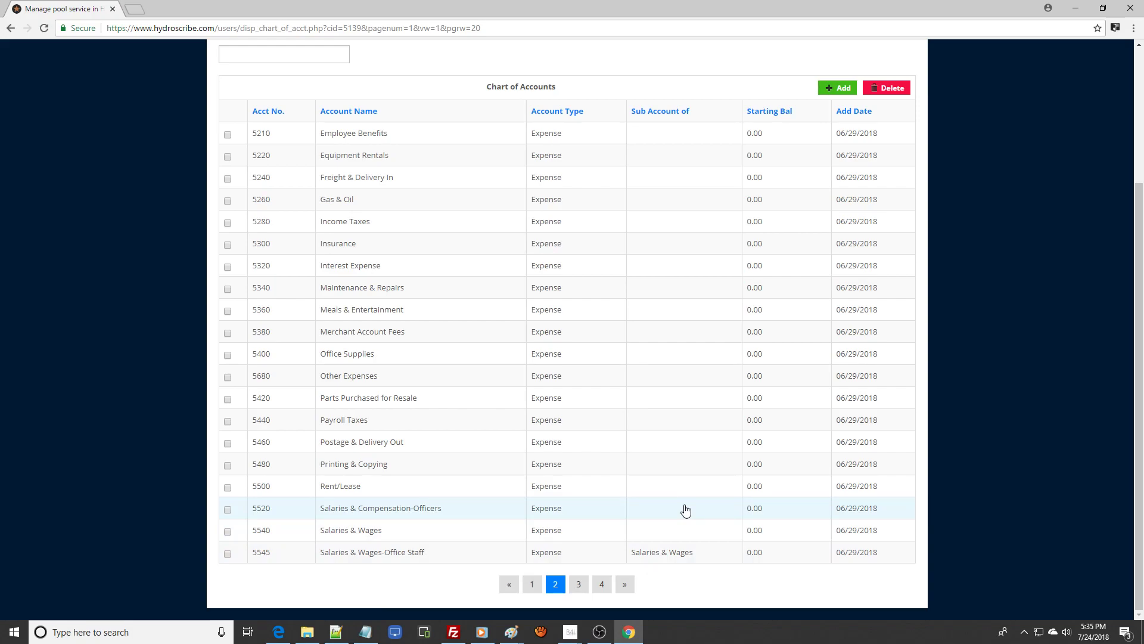
pyautogui.click(578, 585)
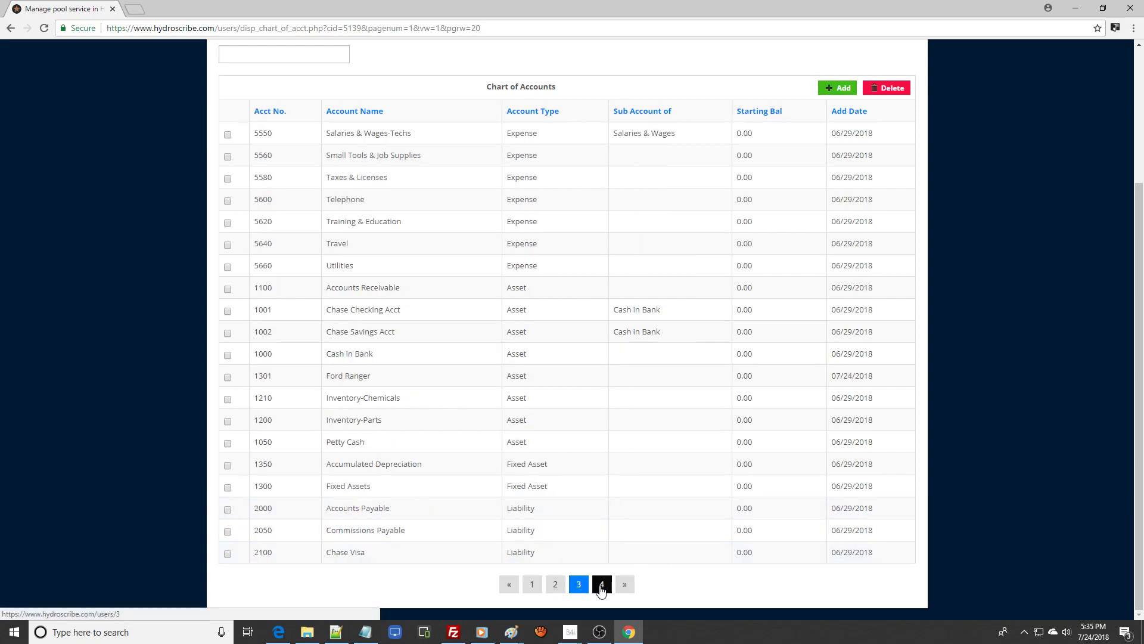
pyautogui.click(601, 587)
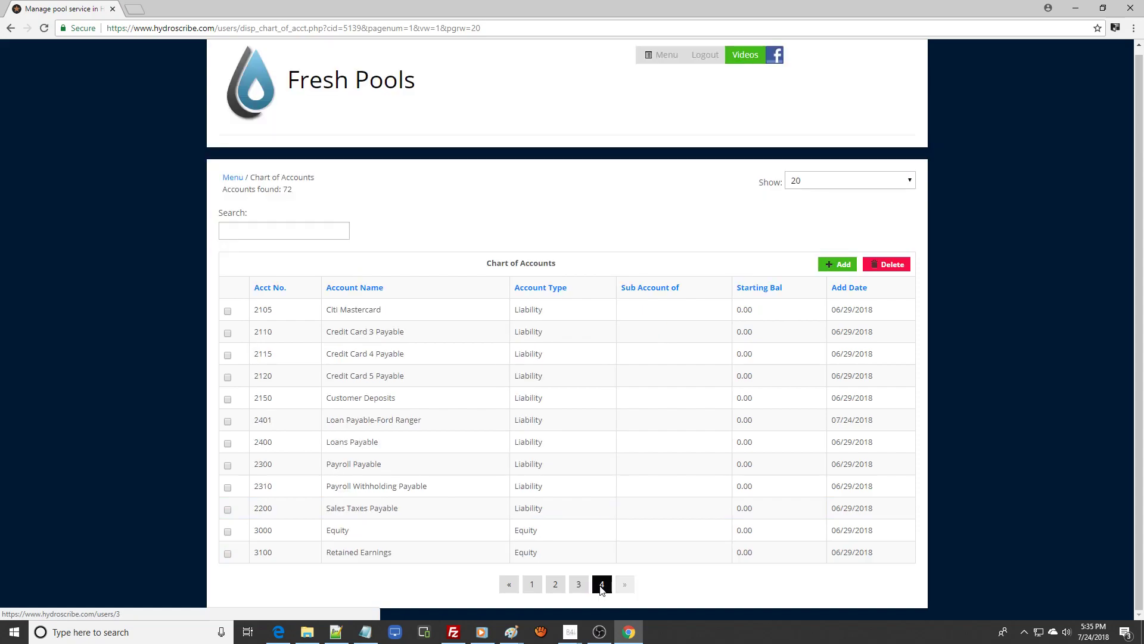
pyautogui.click(539, 585)
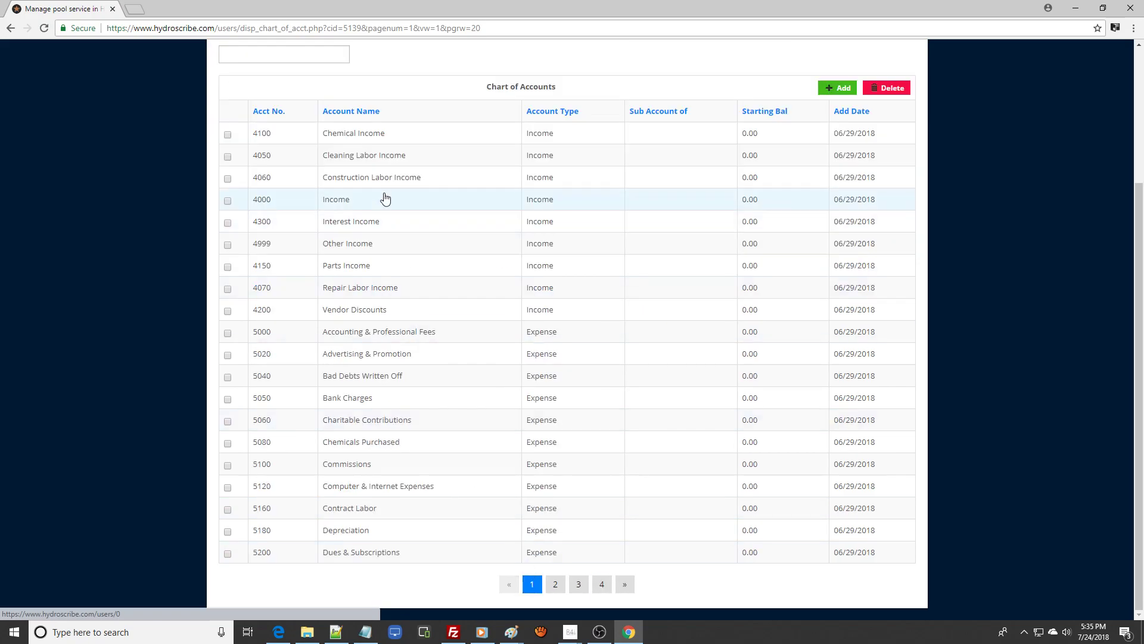
# Step: Open the Income account 4000 to examine its editable fields, and return to the Chart of Accounts
pyautogui.click(353, 200)
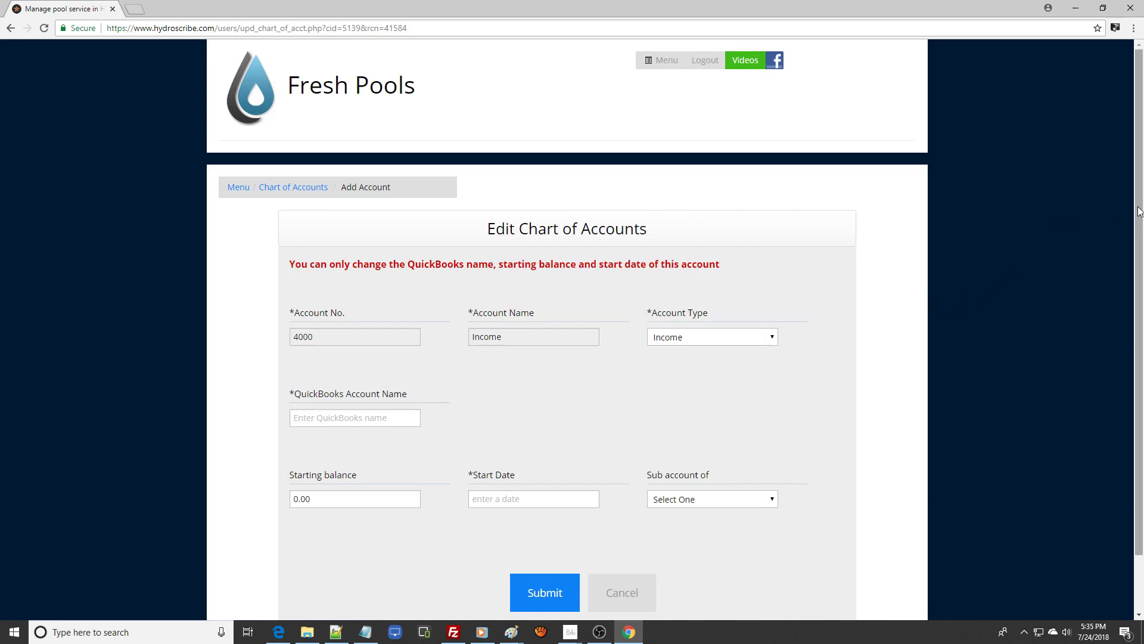
pyautogui.scroll(-1, 459, 305)
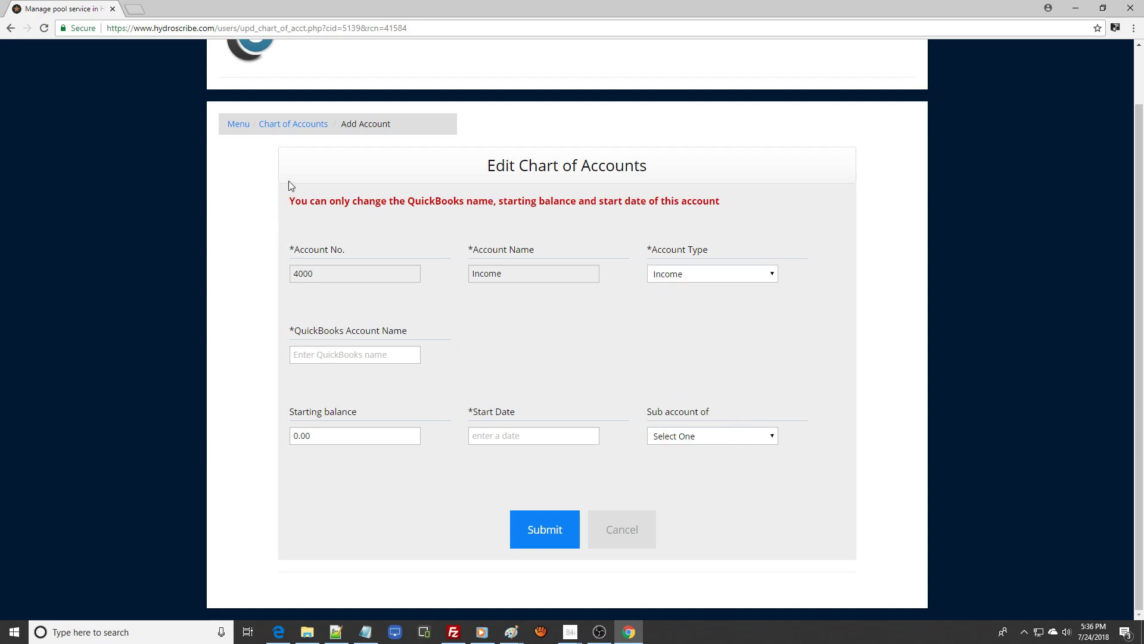
pyautogui.click(290, 125)
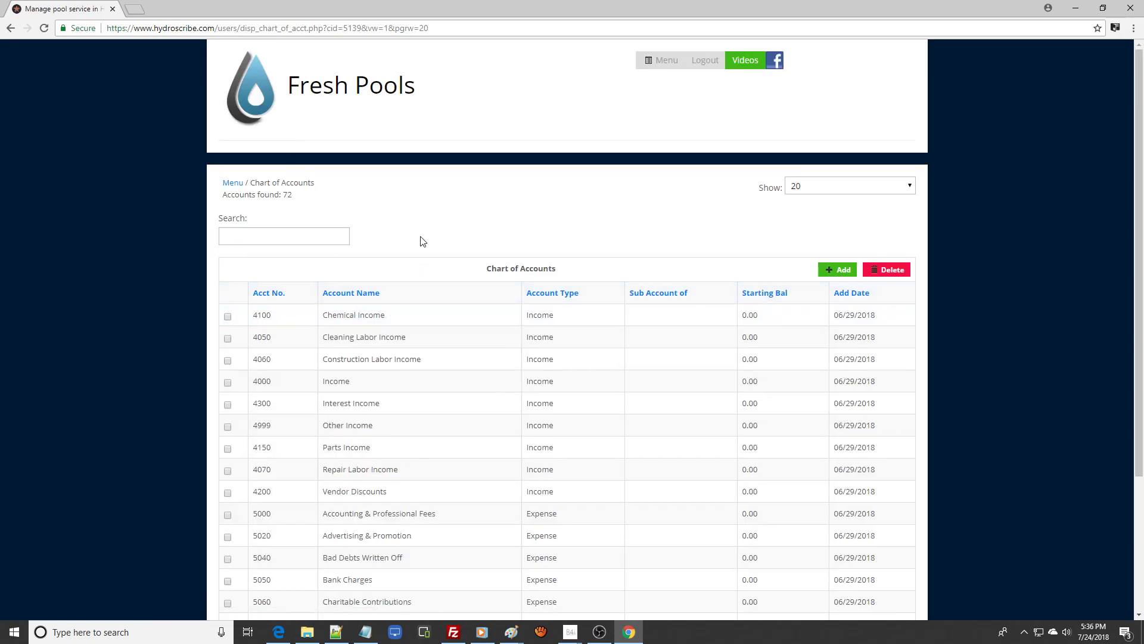
# Step: Search the Chart of Accounts for 1001 and open the Chase Checking Acct record for editing
pyautogui.click(302, 237)
pyautogui.write('1001')
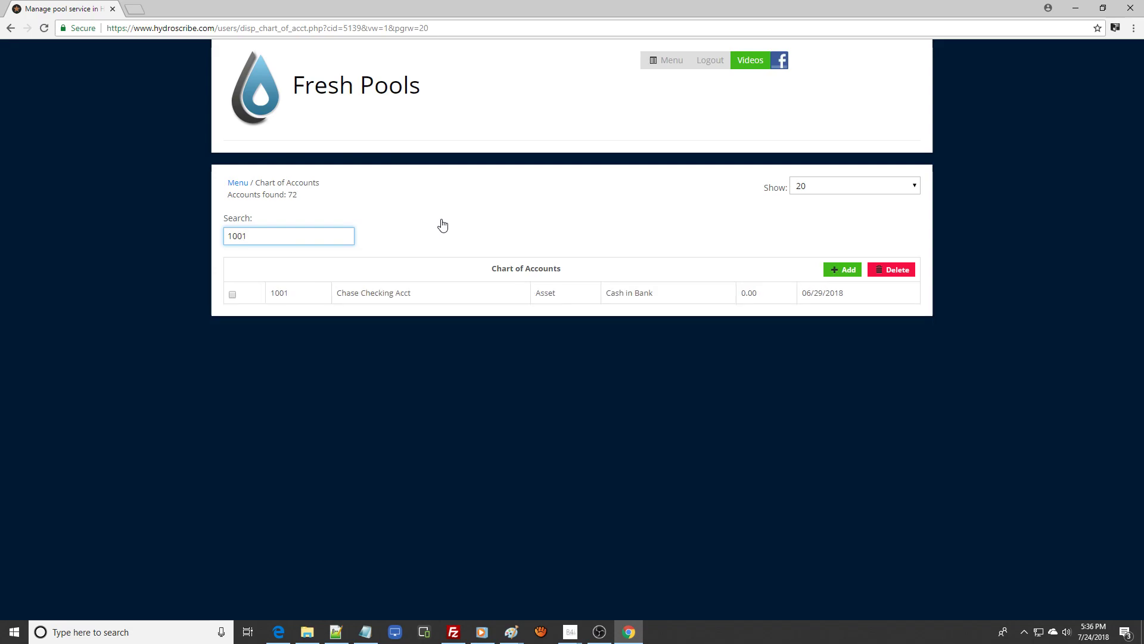
pyautogui.click(400, 298)
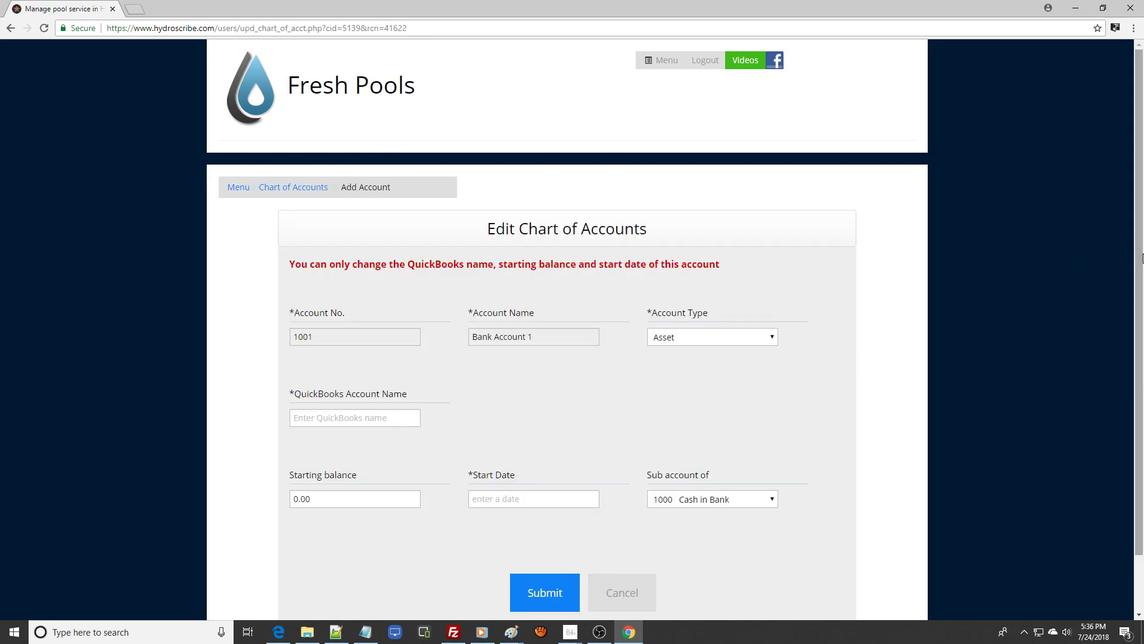
pyautogui.scroll(-1, 978, 260)
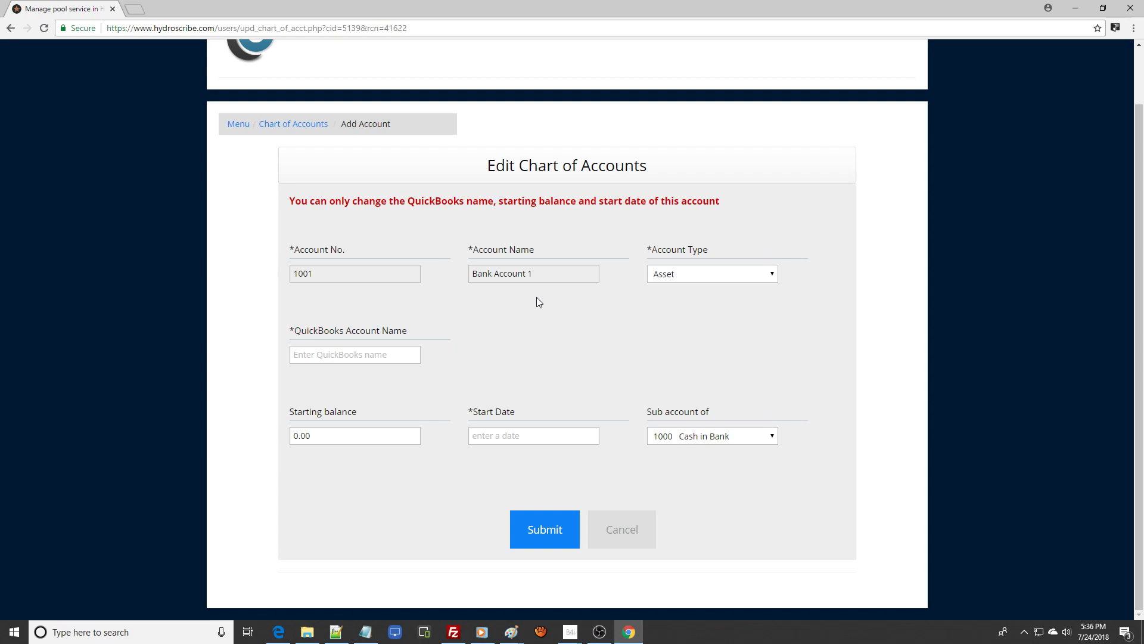
# Step: Give Bank Account 1 a starting balance of 10000.00 and a start date of 04/01/2018, and submit the update
pyautogui.click(294, 436)
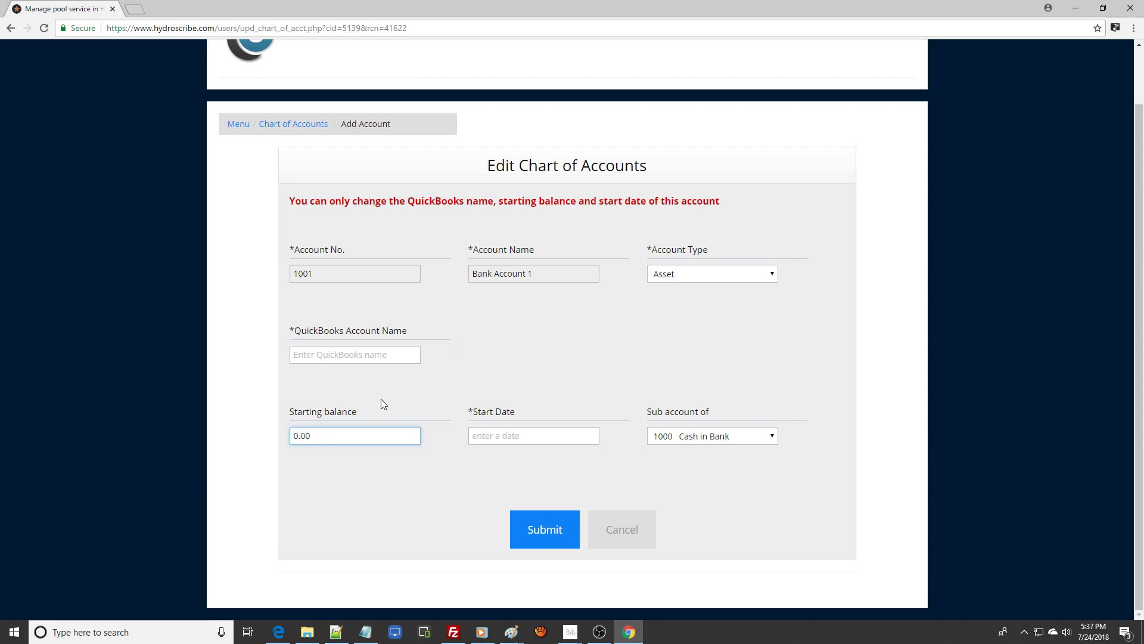
pyautogui.write('1000')
pyautogui.click(475, 435)
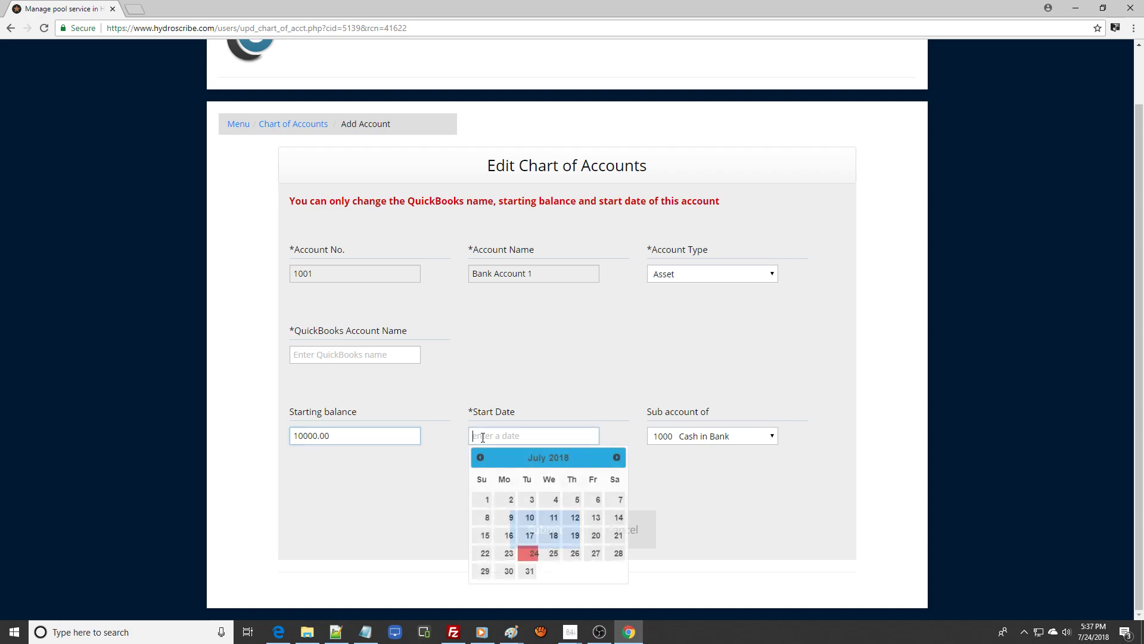
pyautogui.click(480, 458)
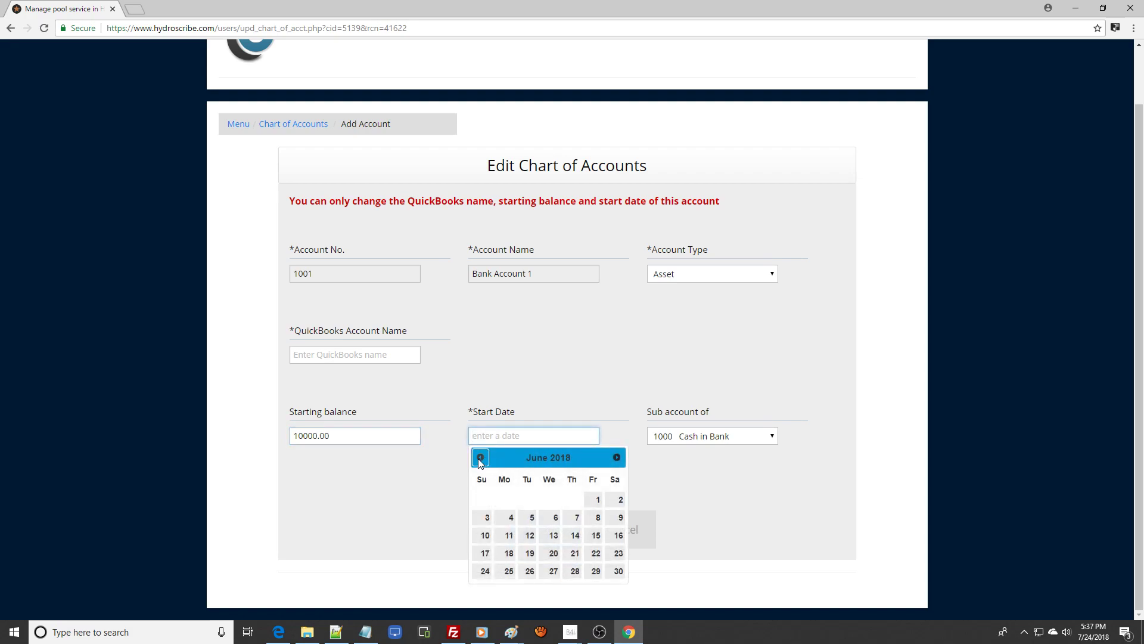
pyautogui.click(479, 458)
pyautogui.click(479, 457)
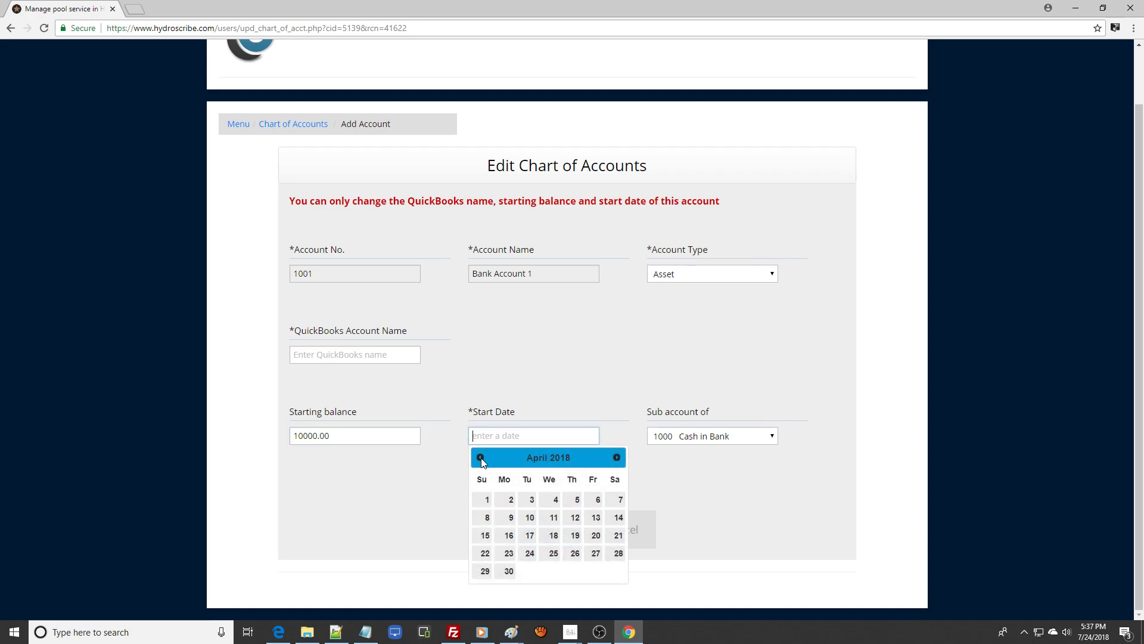
pyautogui.click(488, 500)
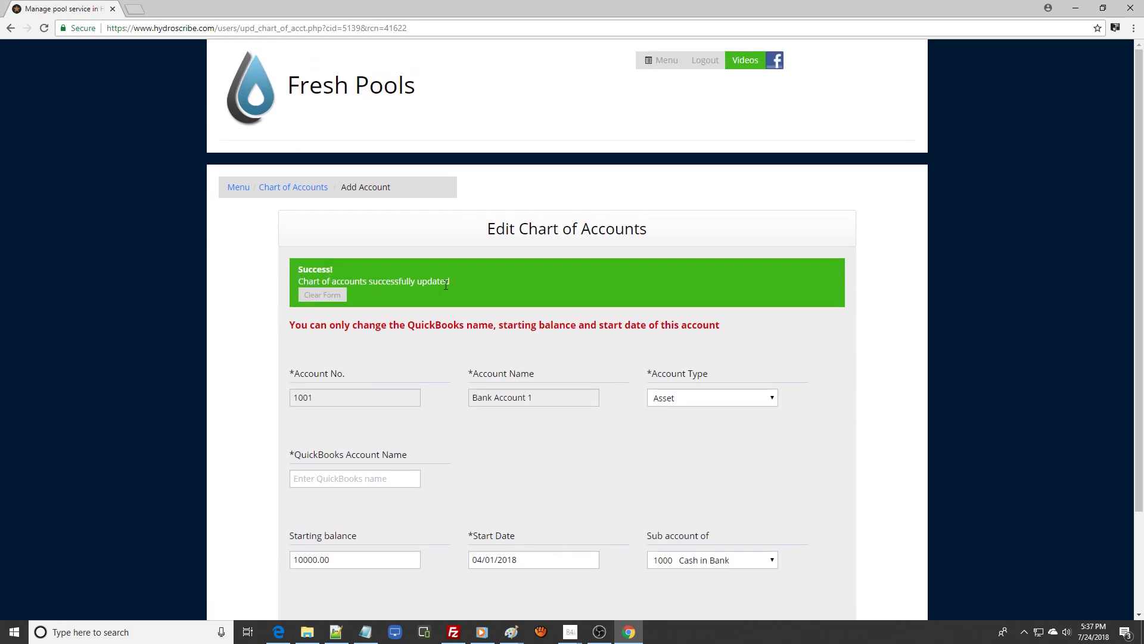
# Step: Return to the Chart of Accounts, search for 3000 and open the Equity account for editing
pyautogui.click(307, 190)
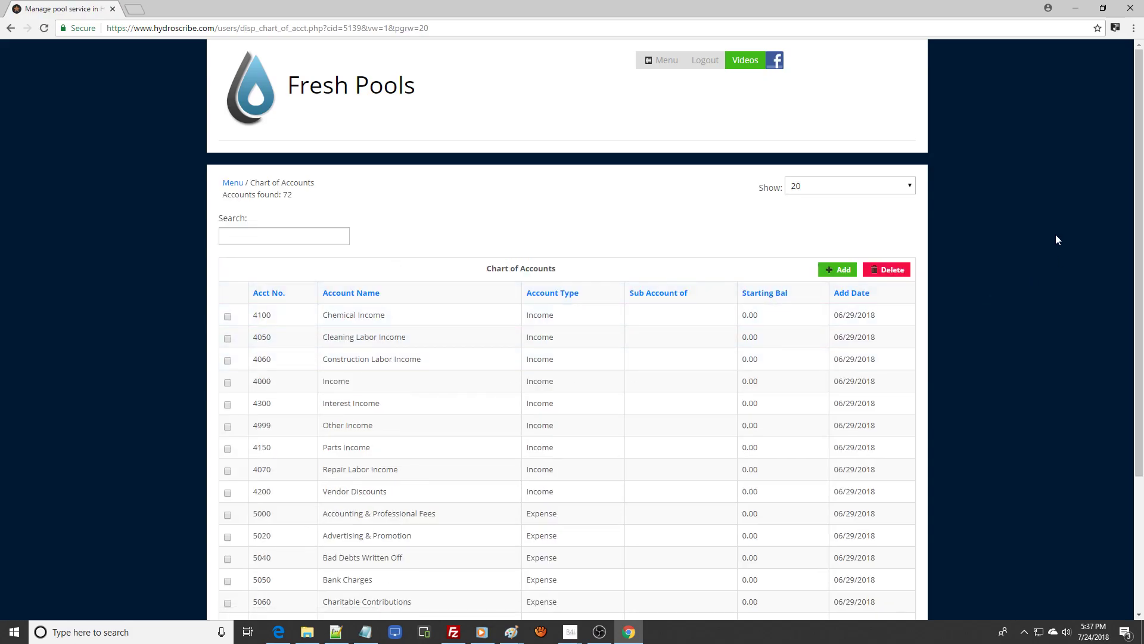
pyautogui.click(312, 235)
pyautogui.write('300')
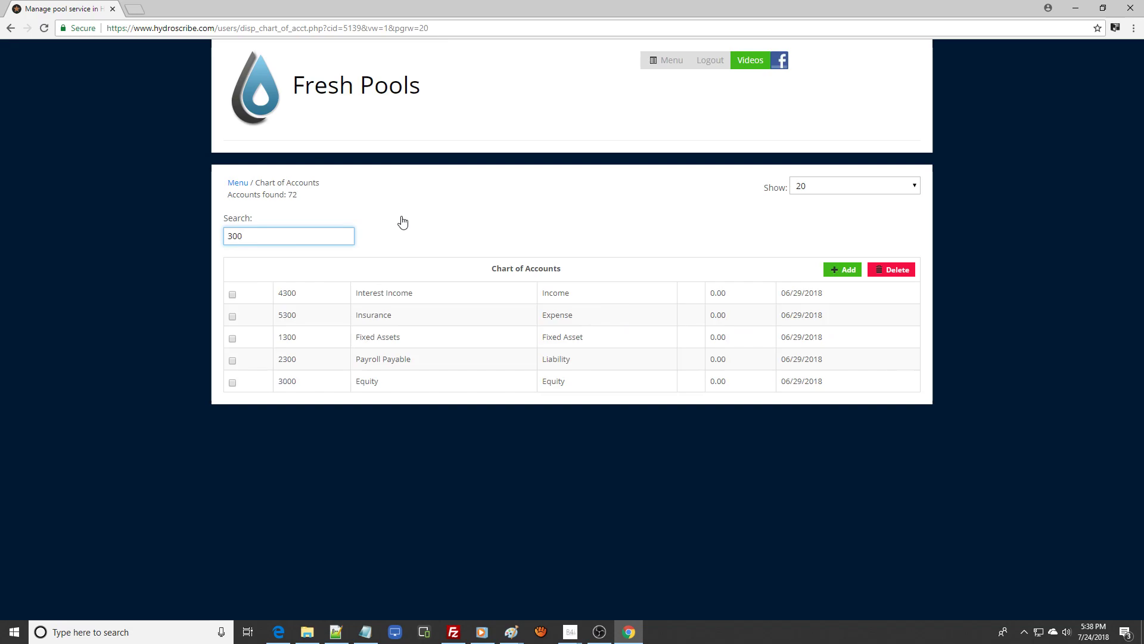
pyautogui.write('0')
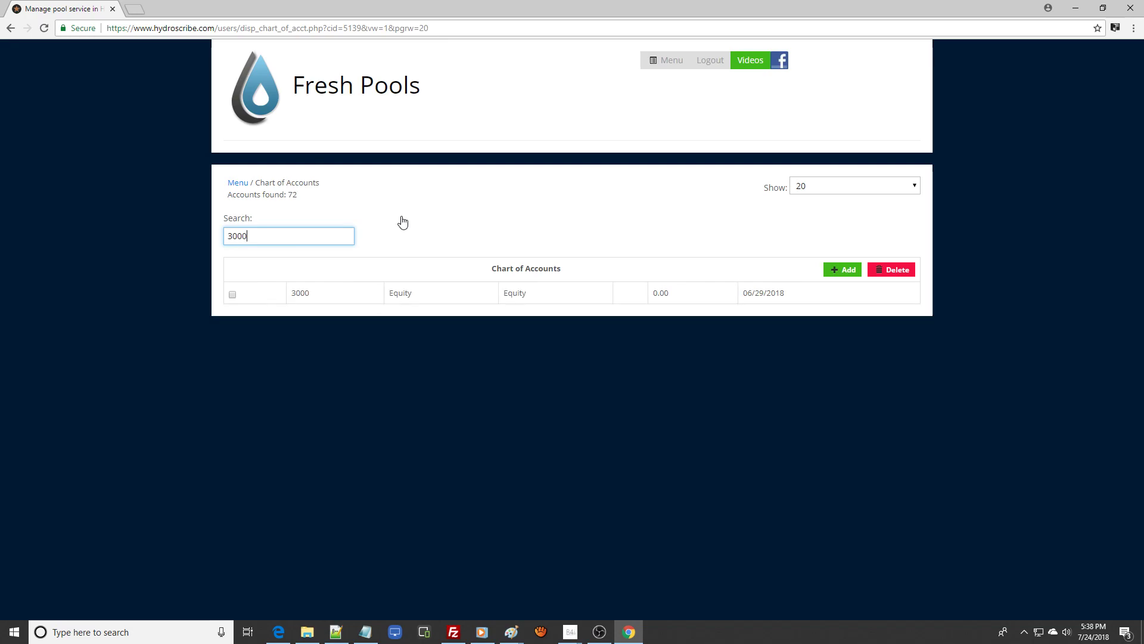
pyautogui.click(409, 297)
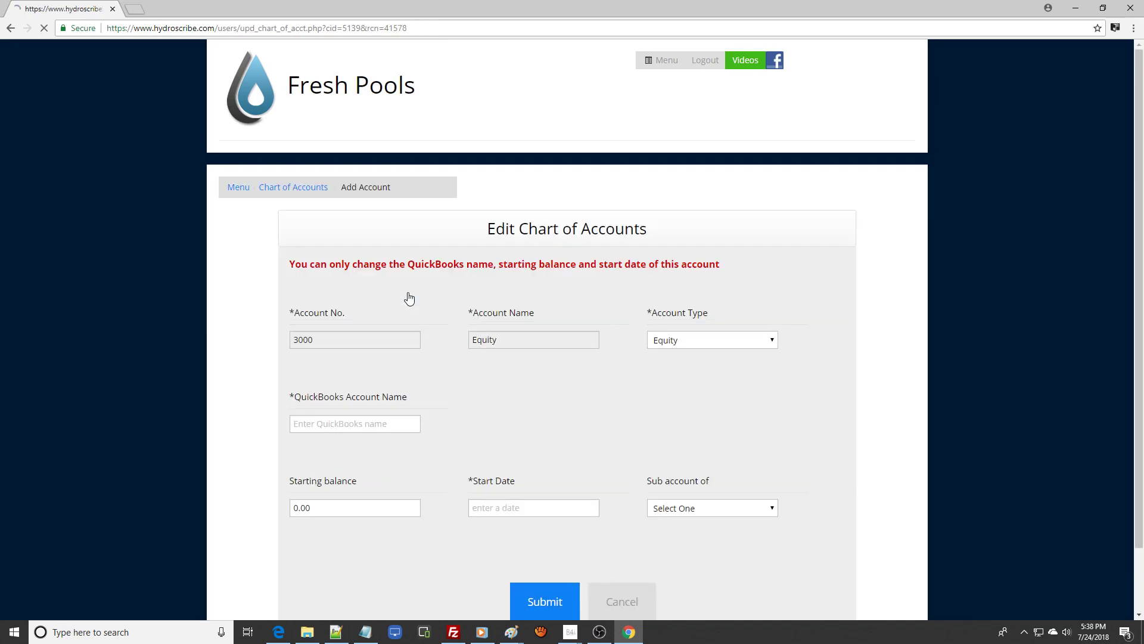
# Step: Set the Equity account's starting balance to 10000.00 and its start date to 04/01/2018, and submit the update
pyautogui.click(296, 499)
pyautogui.write('1000')
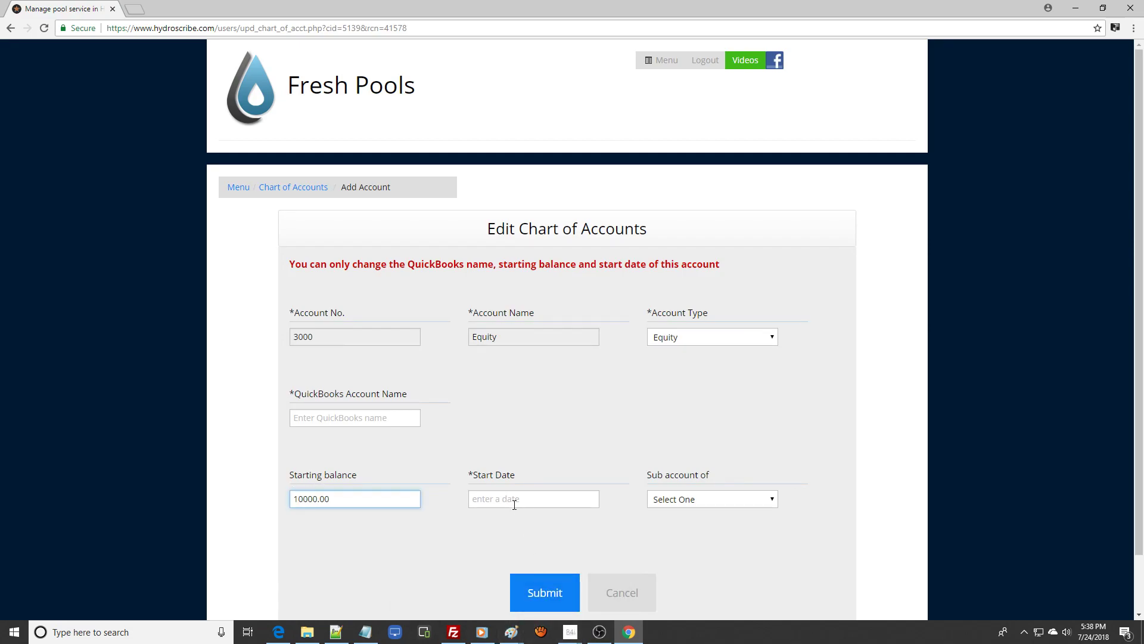
pyautogui.click(514, 502)
pyautogui.click(481, 363)
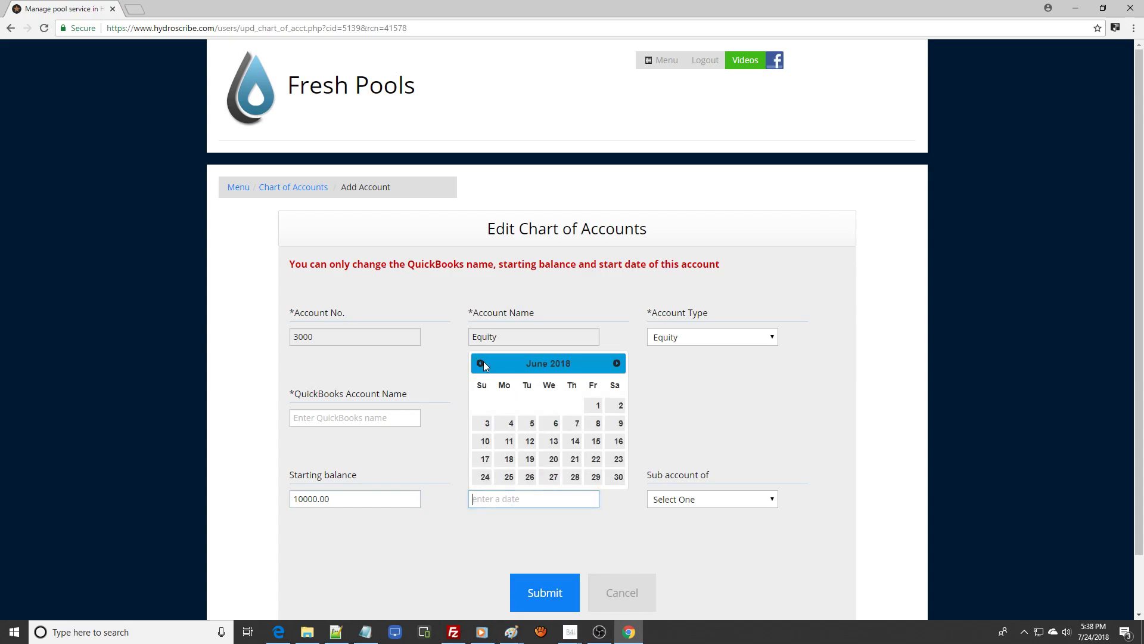
pyautogui.click(481, 363)
pyautogui.click(481, 363)
pyautogui.click(484, 405)
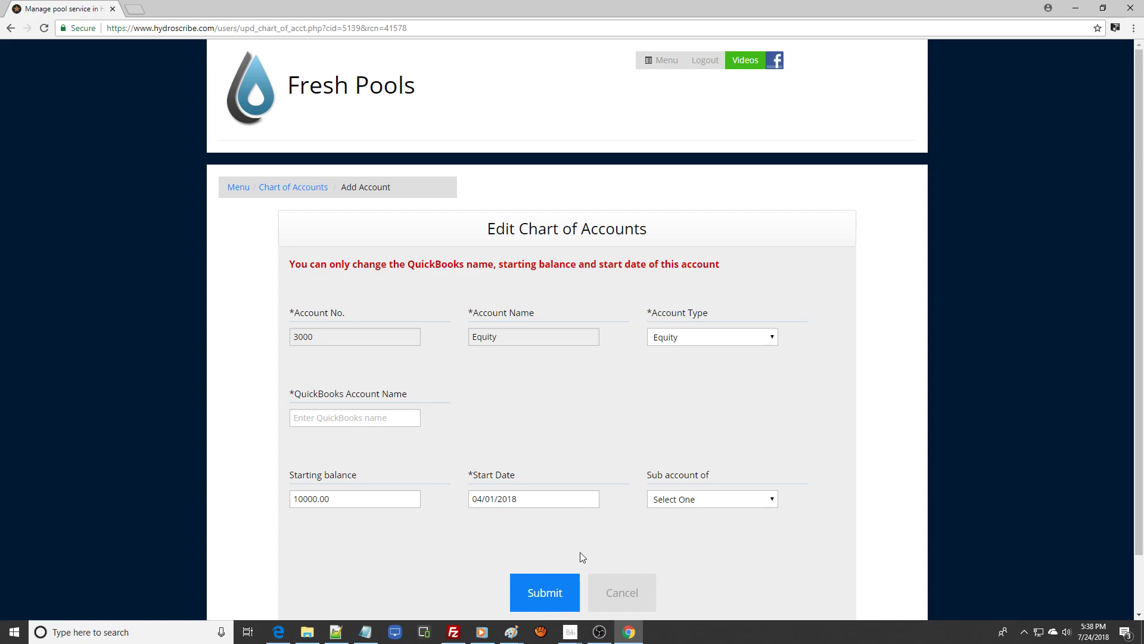
pyautogui.click(546, 595)
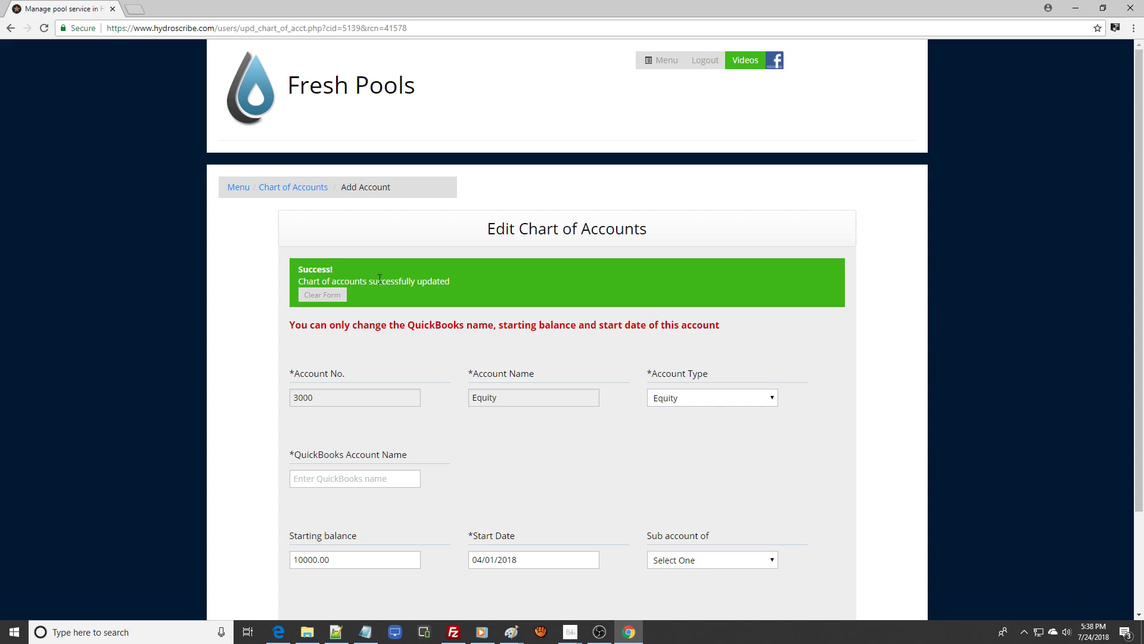
# Step: Open the CoA details and balances form from the financial operations and select account 1001 Bank Account 1
pyautogui.click(238, 190)
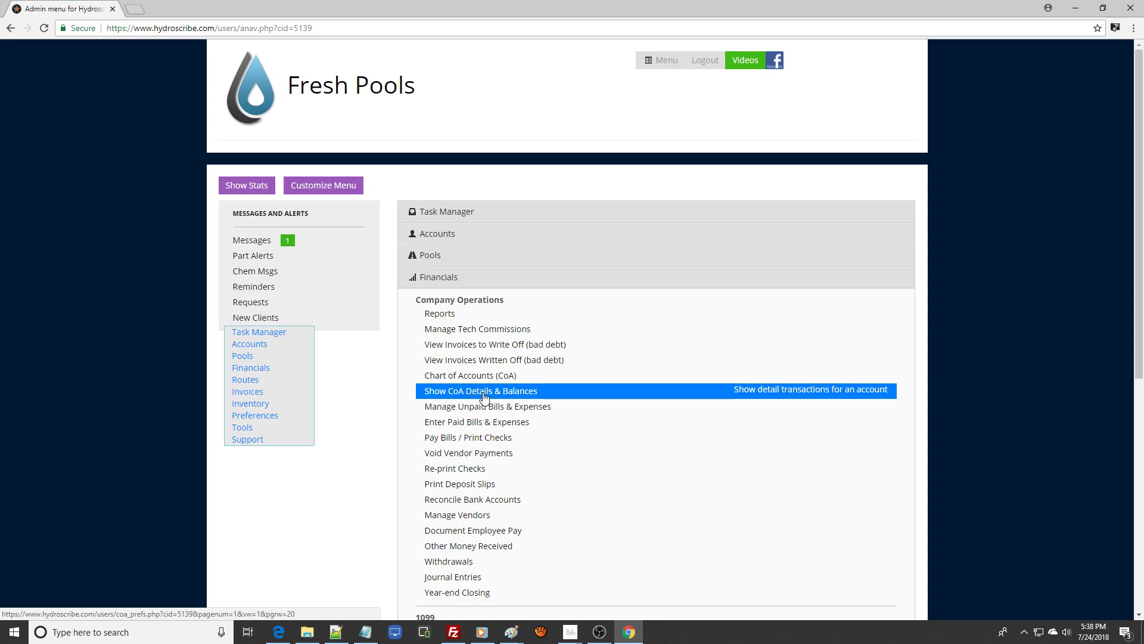
pyautogui.click(550, 395)
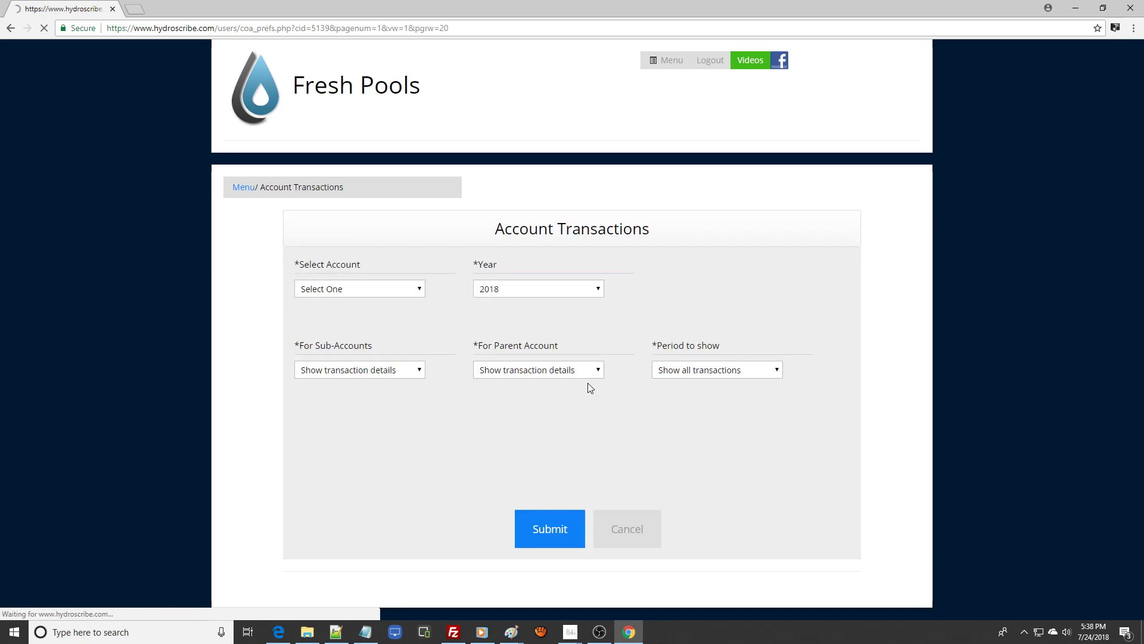
pyautogui.click(420, 290)
pyautogui.moveTo(471, 360); pyautogui.dragTo(467, 452)
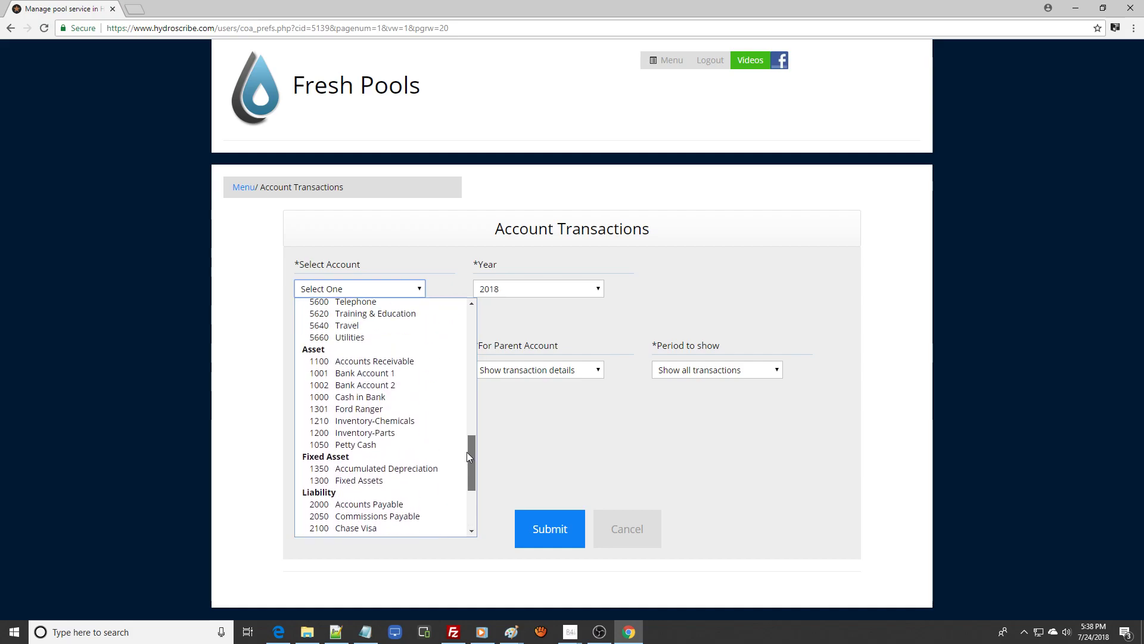
pyautogui.click(308, 376)
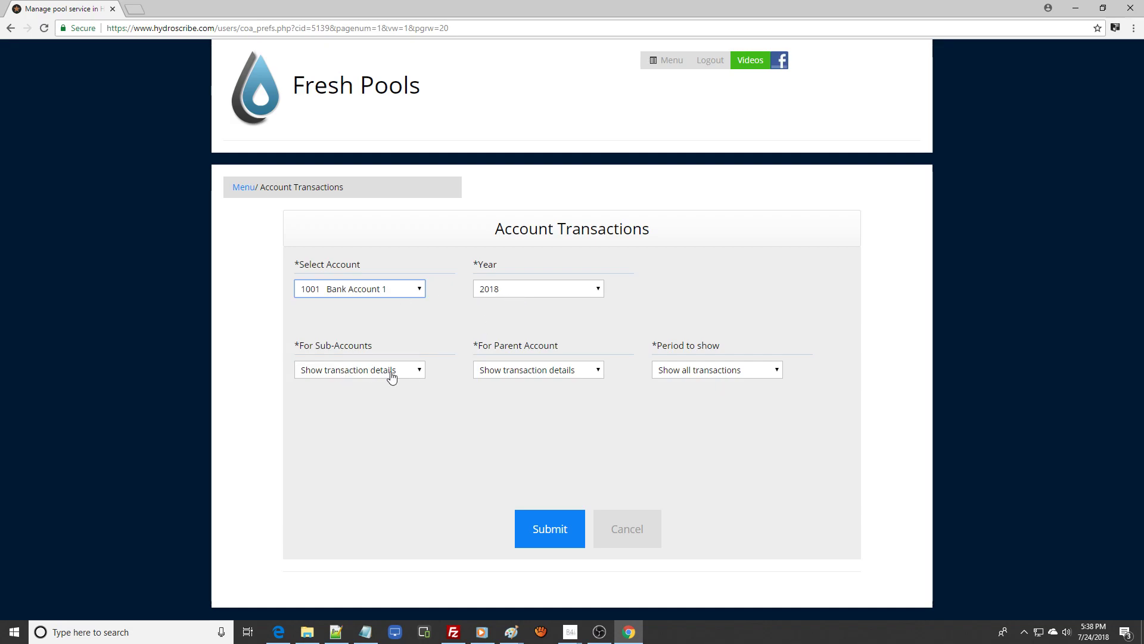
# Step: Review the sub-account, parent account and period display options, and submit the form to show all 2018 transactions with details for Bank Account 1
pyautogui.click(420, 373)
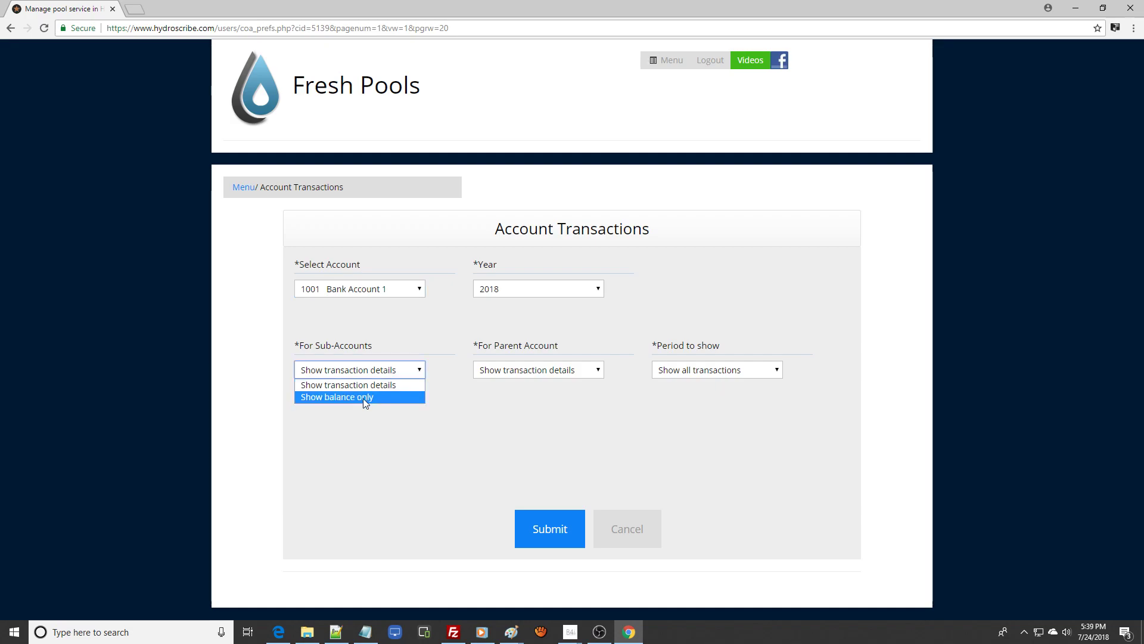
pyautogui.click(463, 400)
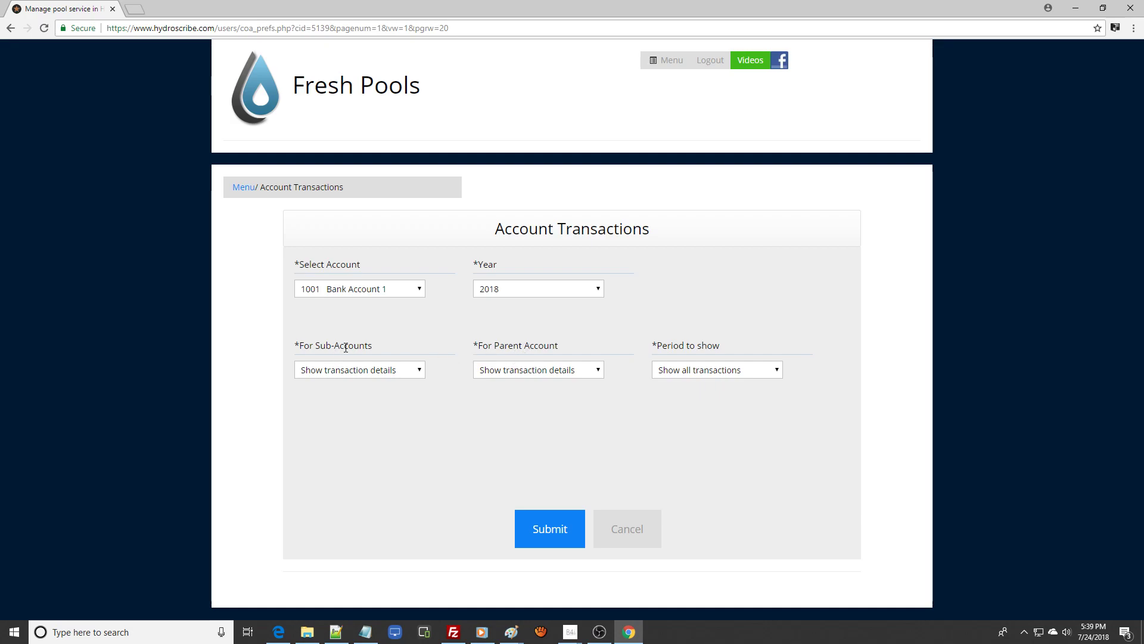
pyautogui.click(600, 371)
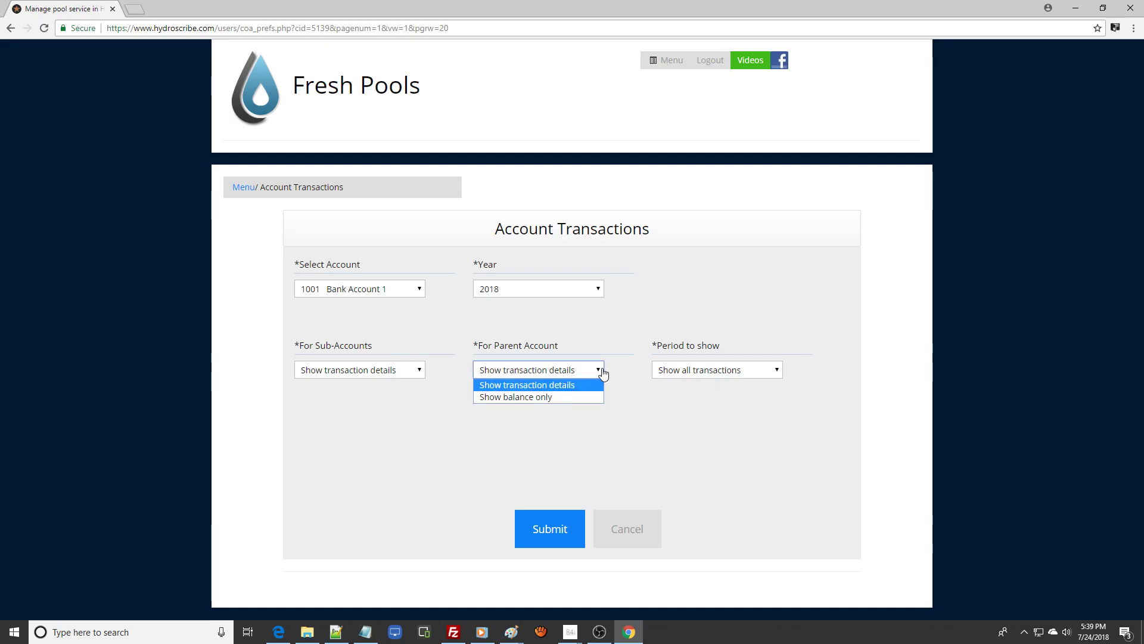
pyautogui.click(635, 381)
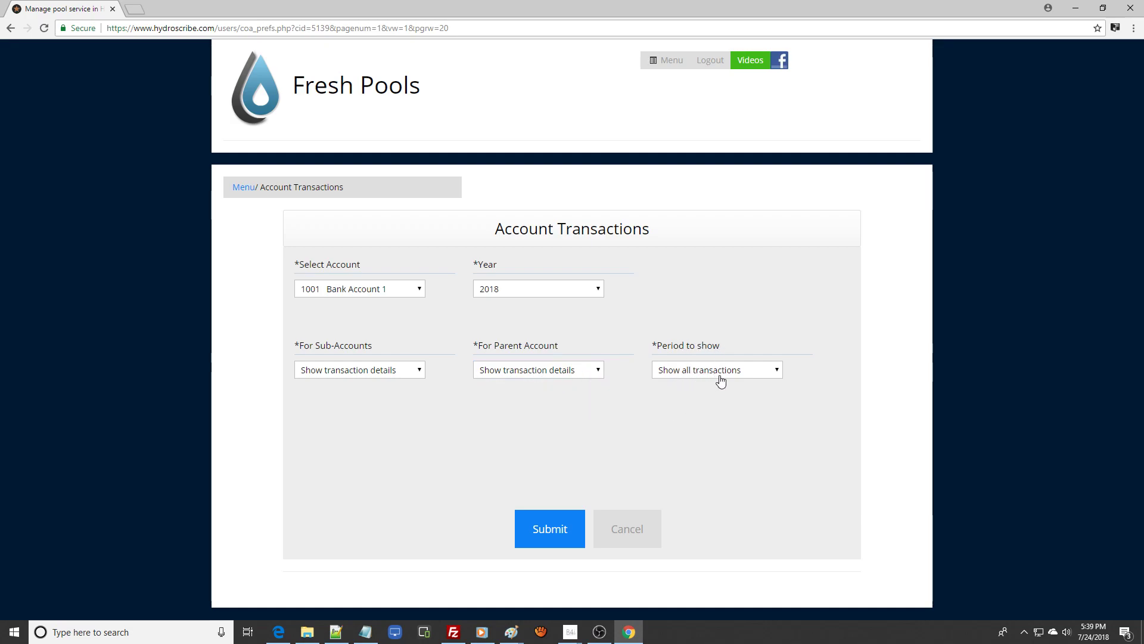
pyautogui.click(779, 374)
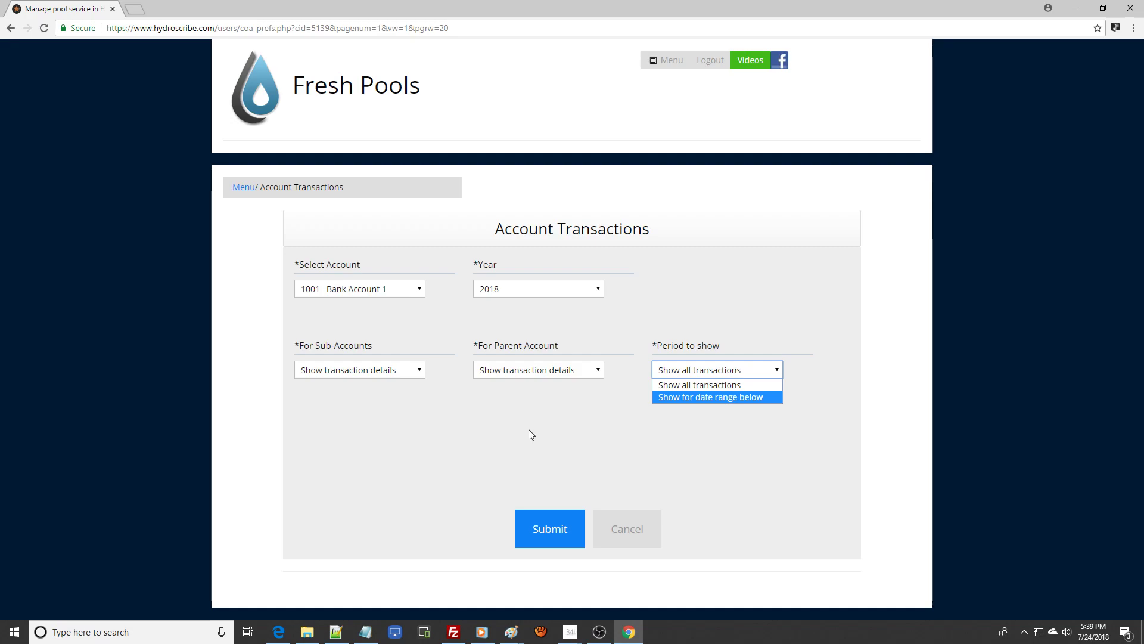
pyautogui.click(793, 417)
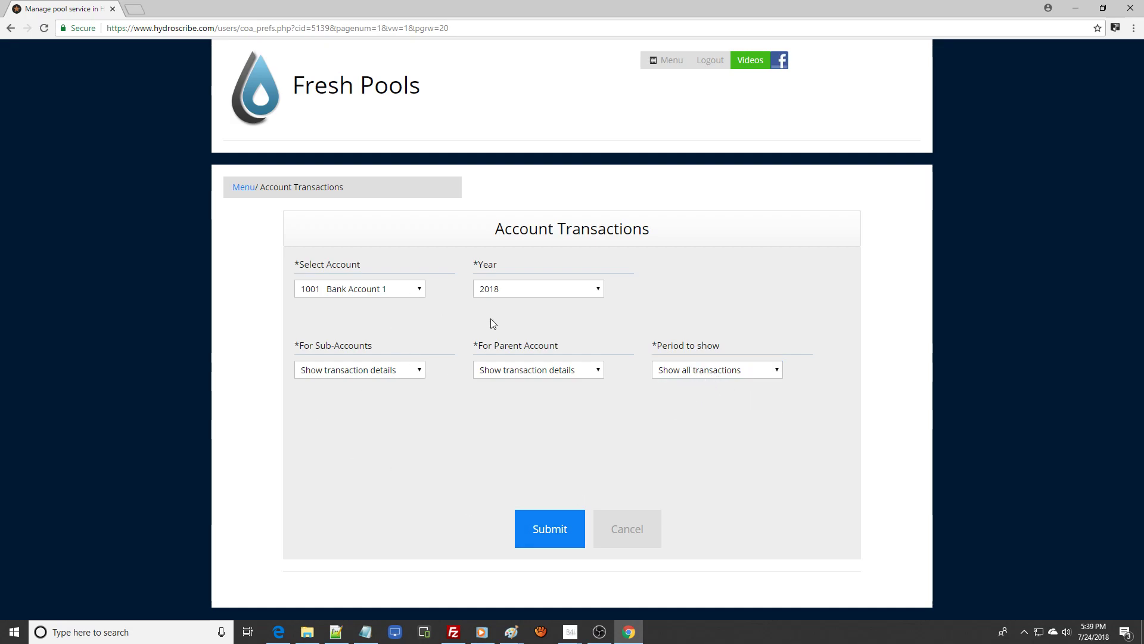
pyautogui.click(553, 532)
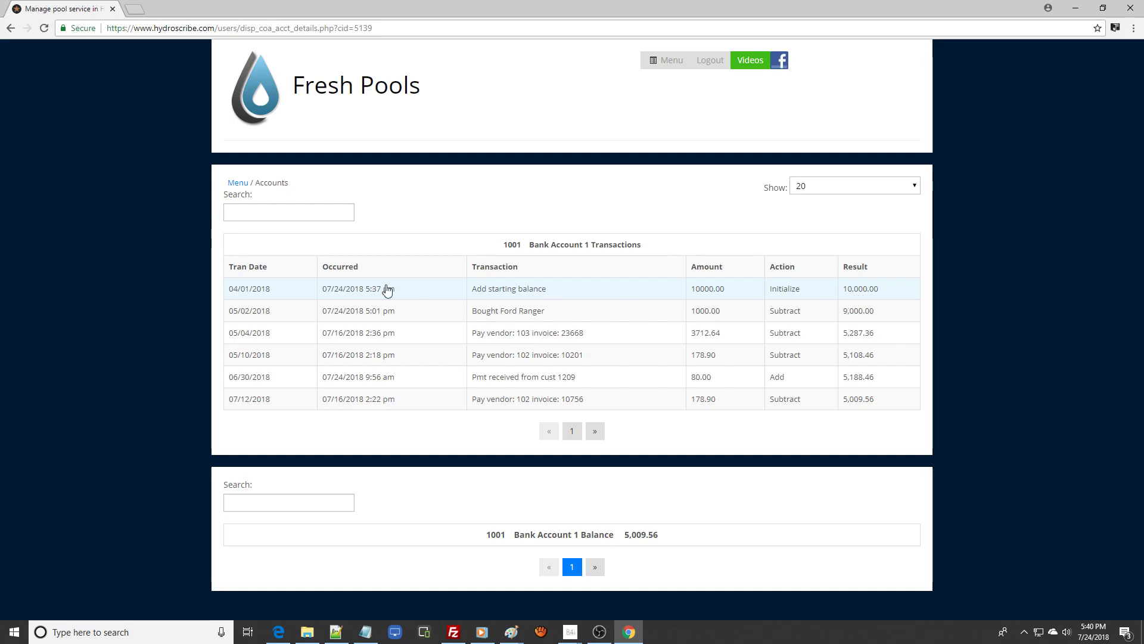
# Step: Return to the Chart of Accounts, start adding a new account and set its account type to Asset
pyautogui.click(241, 184)
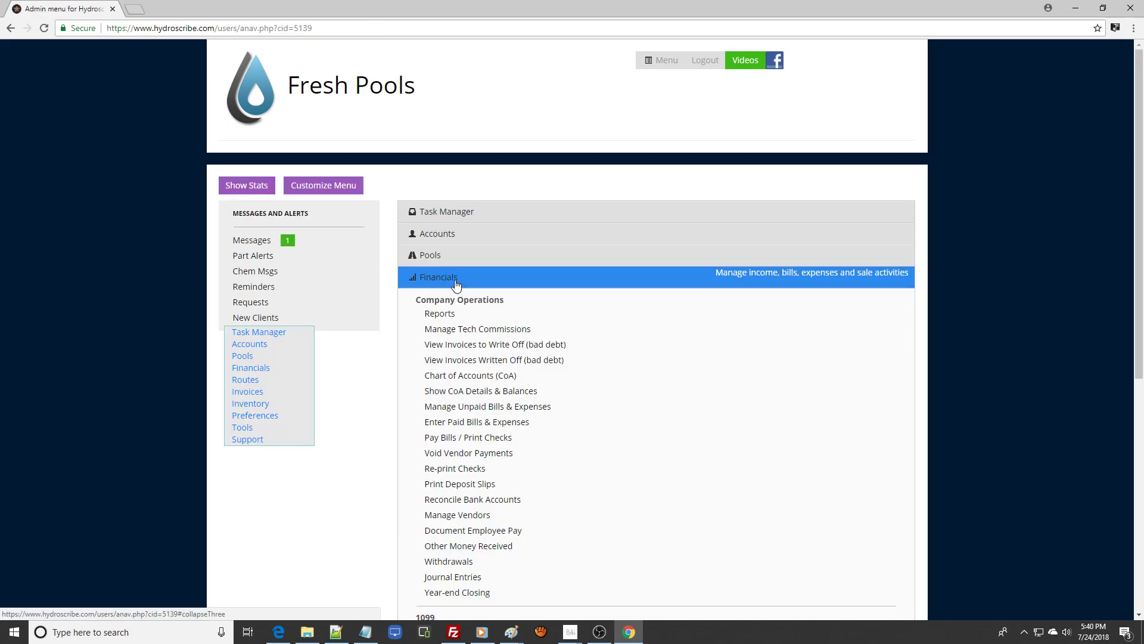
pyautogui.click(464, 377)
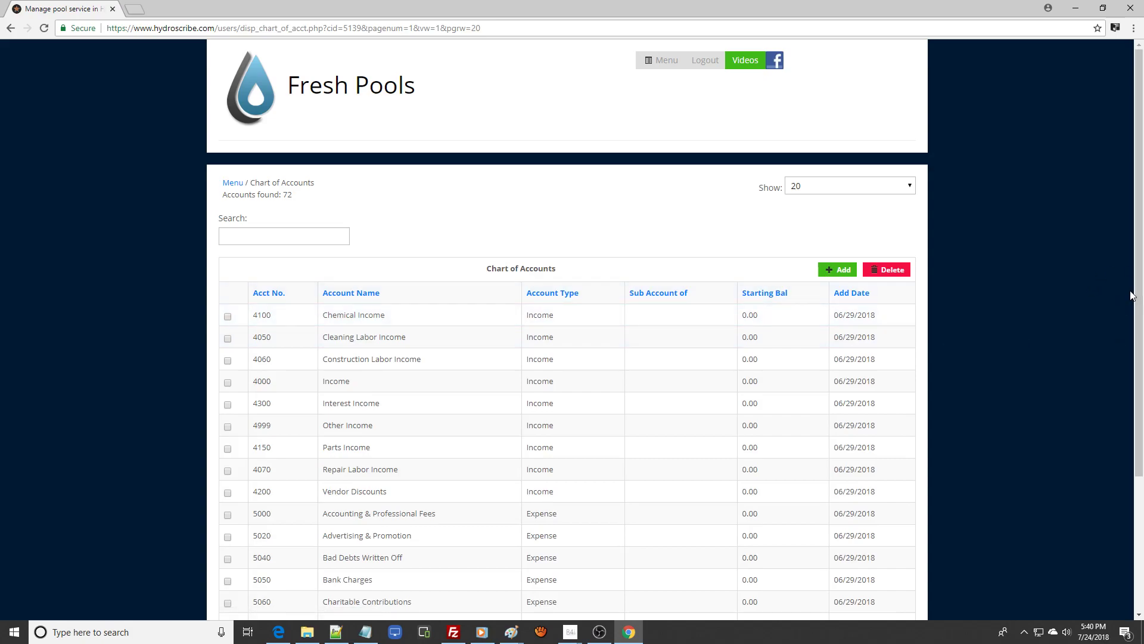
pyautogui.moveTo(1138, 281); pyautogui.dragTo(1139, 375)
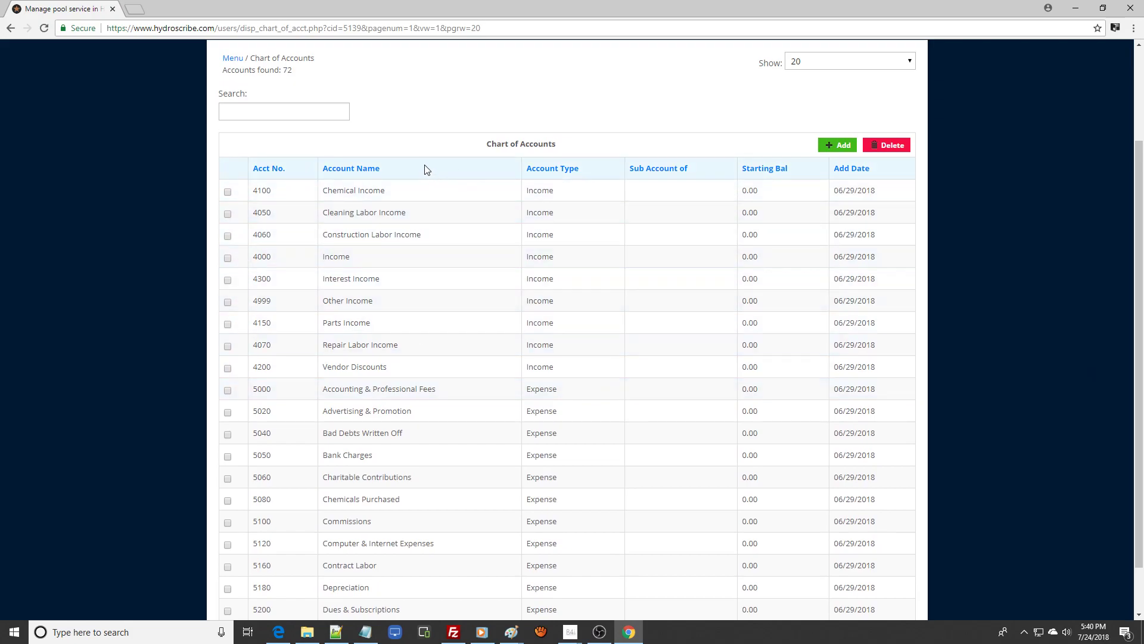
pyautogui.click(844, 147)
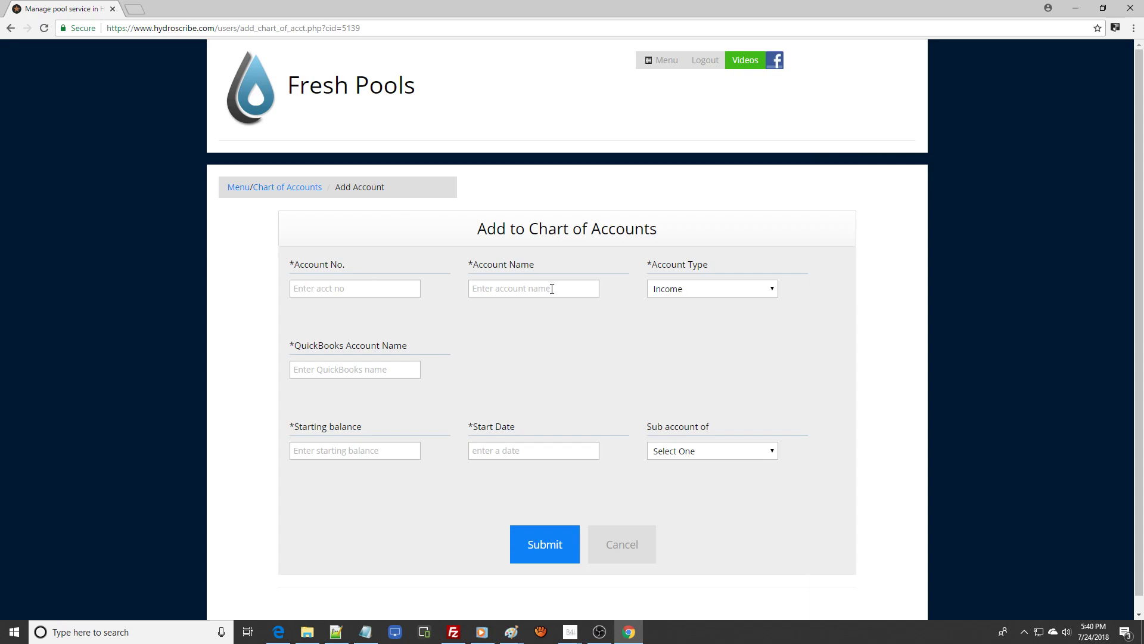
pyautogui.click(771, 289)
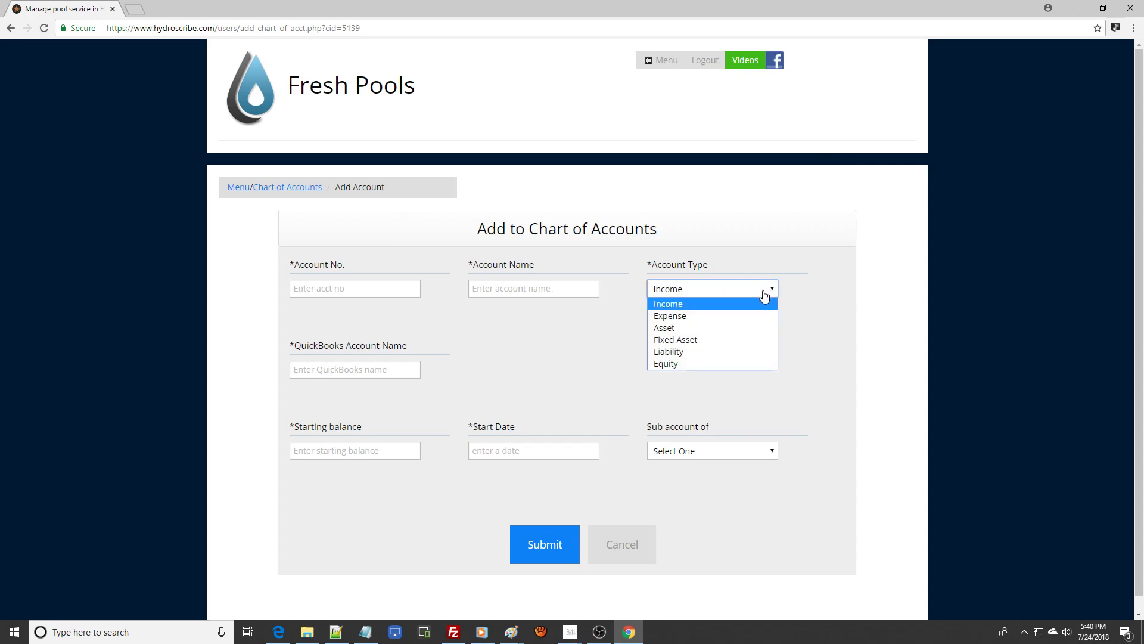
pyautogui.click(695, 328)
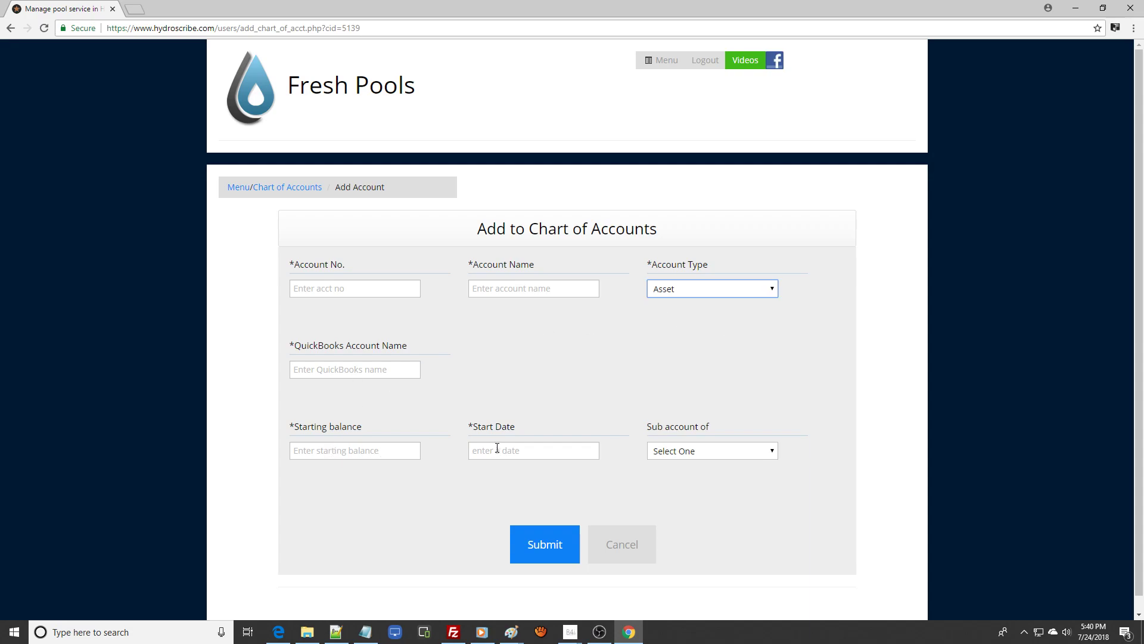
# Step: Look through the existing accounts offered as parent for the new account, leaving the sub-account setting unselected
pyautogui.click(774, 451)
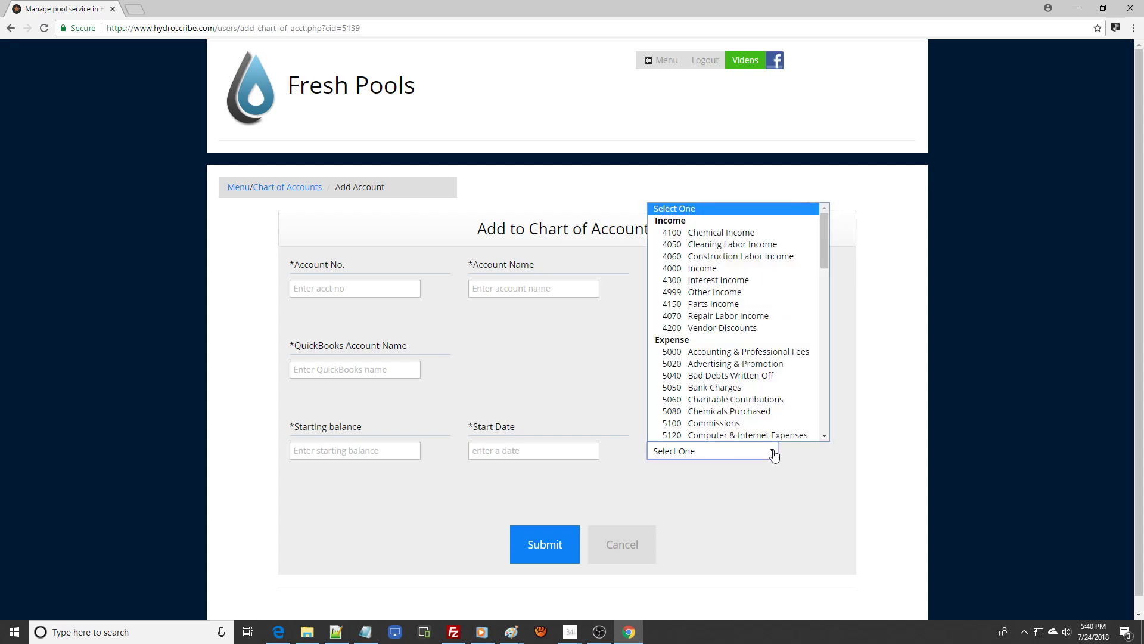
pyautogui.moveTo(824, 241); pyautogui.dragTo(824, 331)
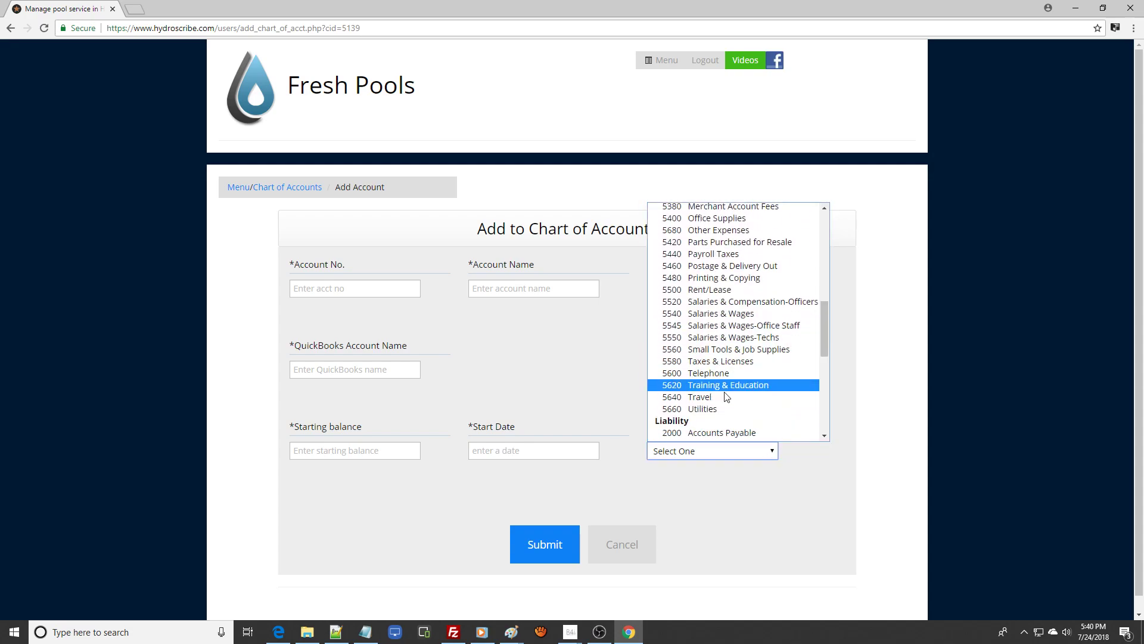
pyautogui.click(852, 359)
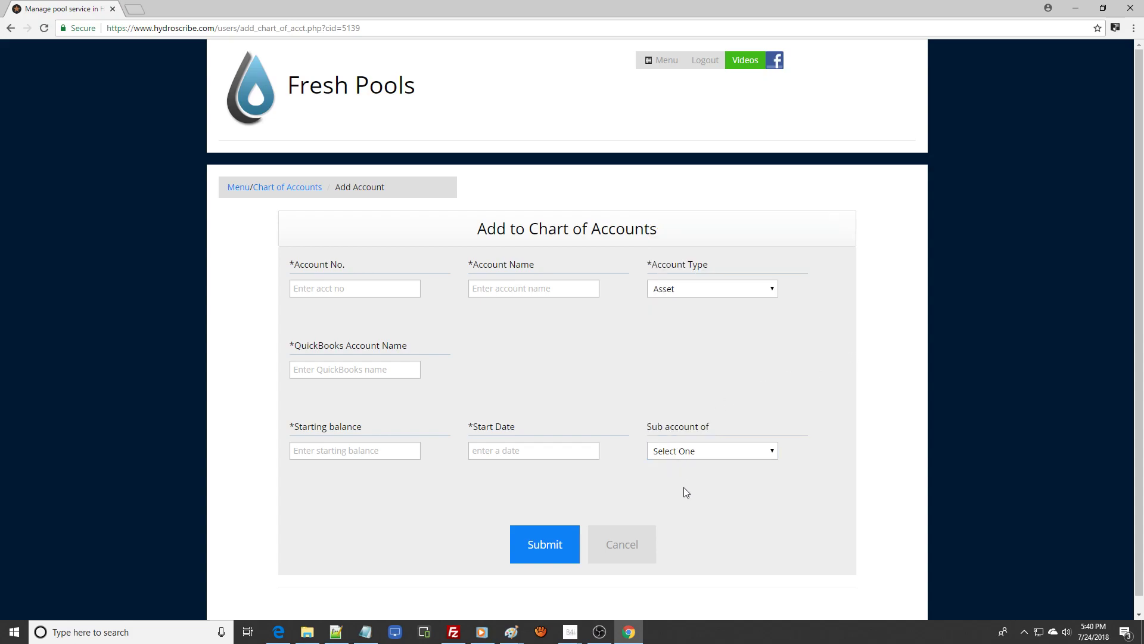